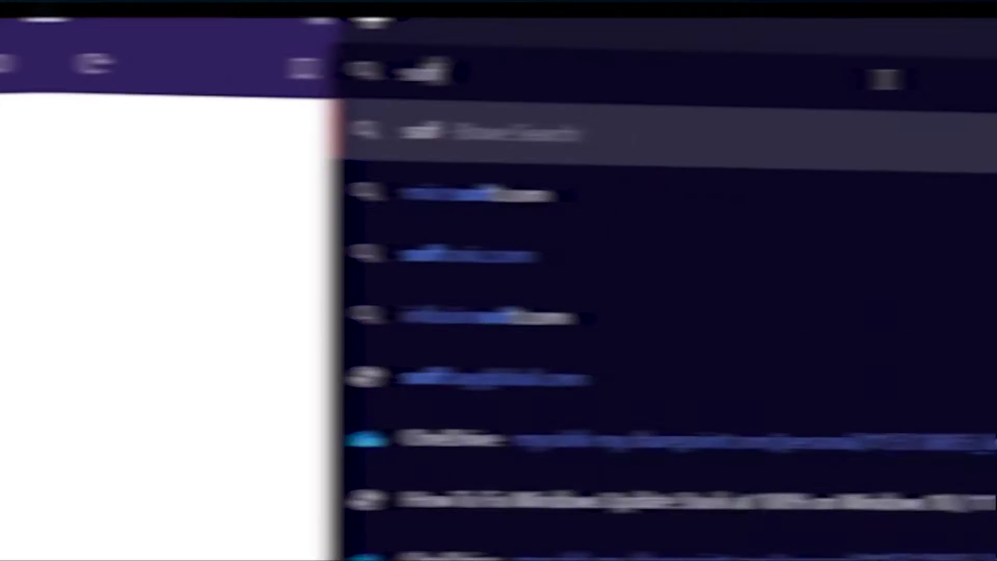
- Load softbayglobal.com and go to the site's problem submission page
type("softbayglobal.com")
key("Return")
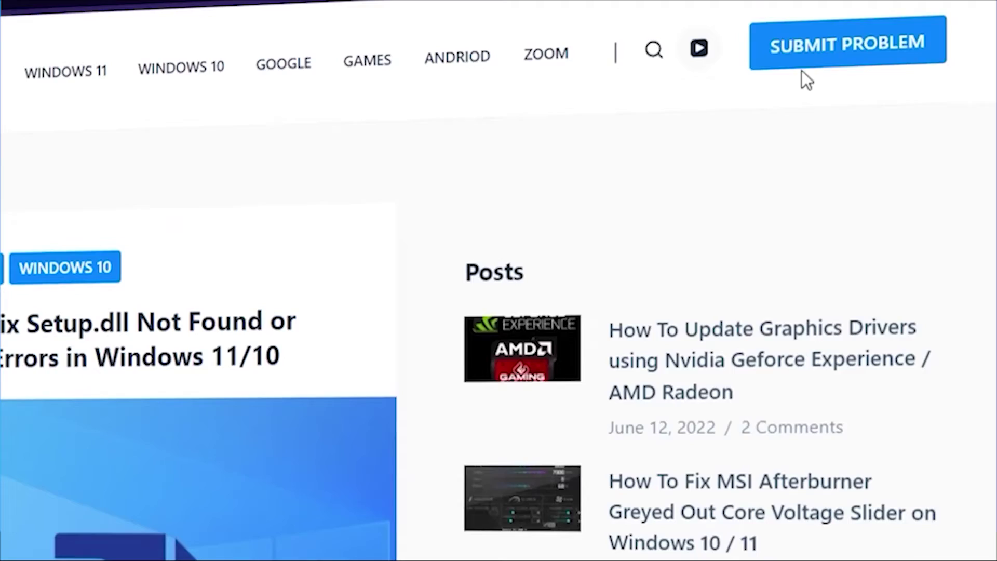
left_click(847, 65)
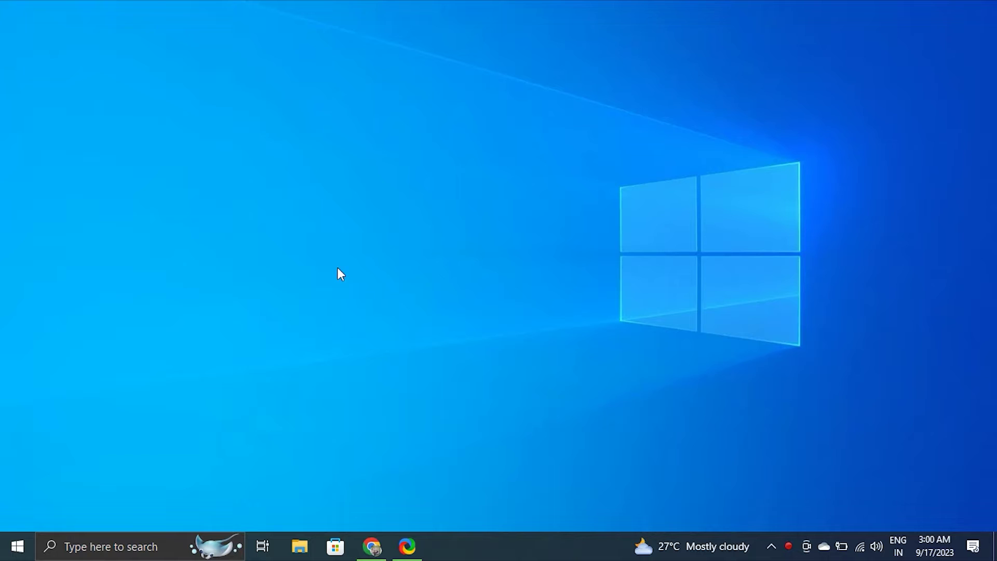
- Launch Services as administrator from search and maximize its window
left_click(86, 535)
type("SER")
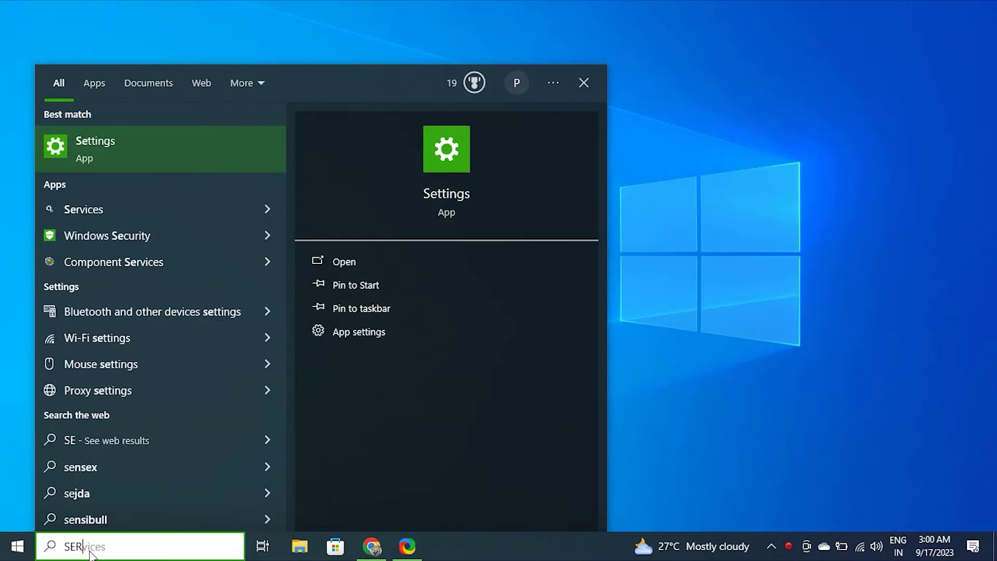
right_click(167, 142)
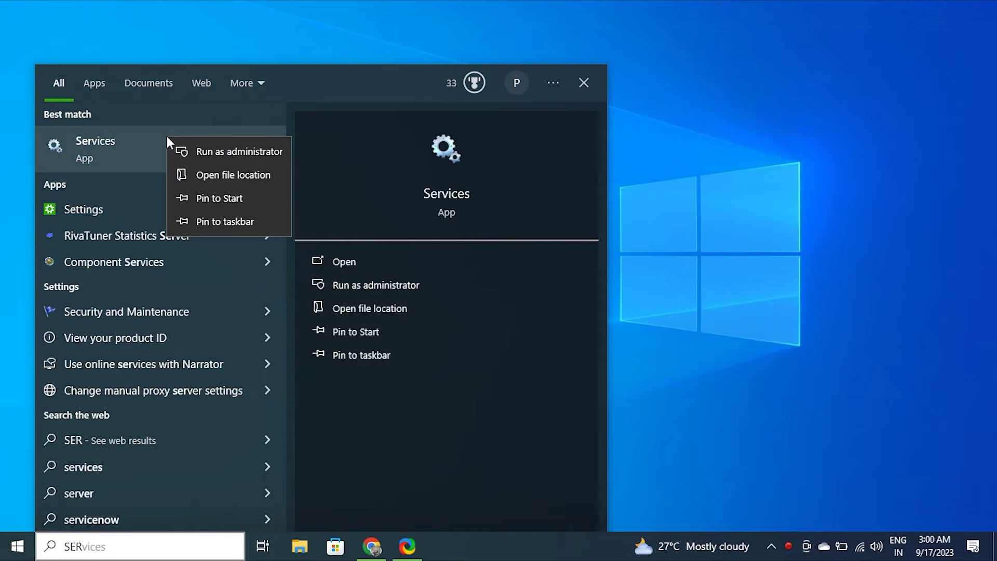
left_click(186, 149)
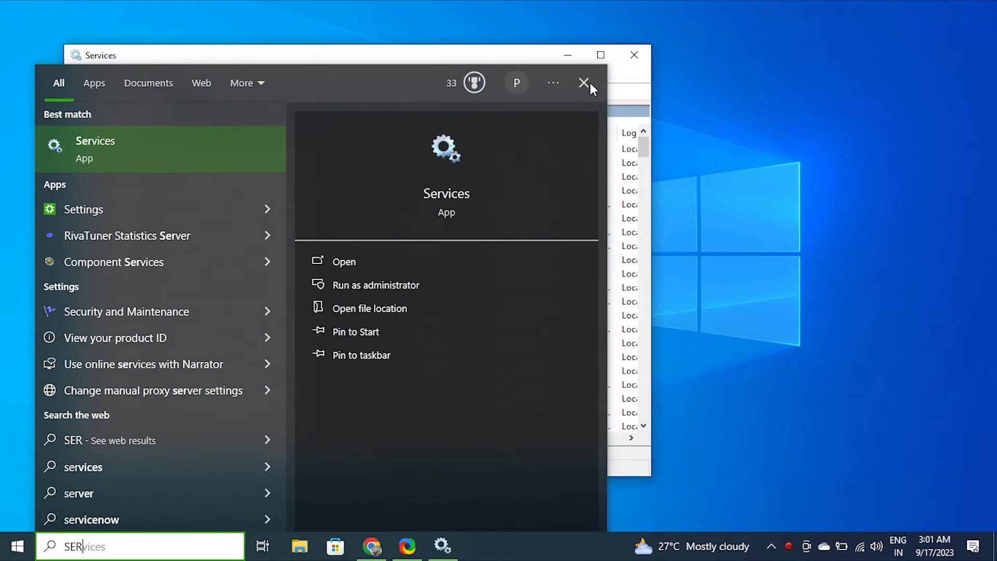
left_click(584, 82)
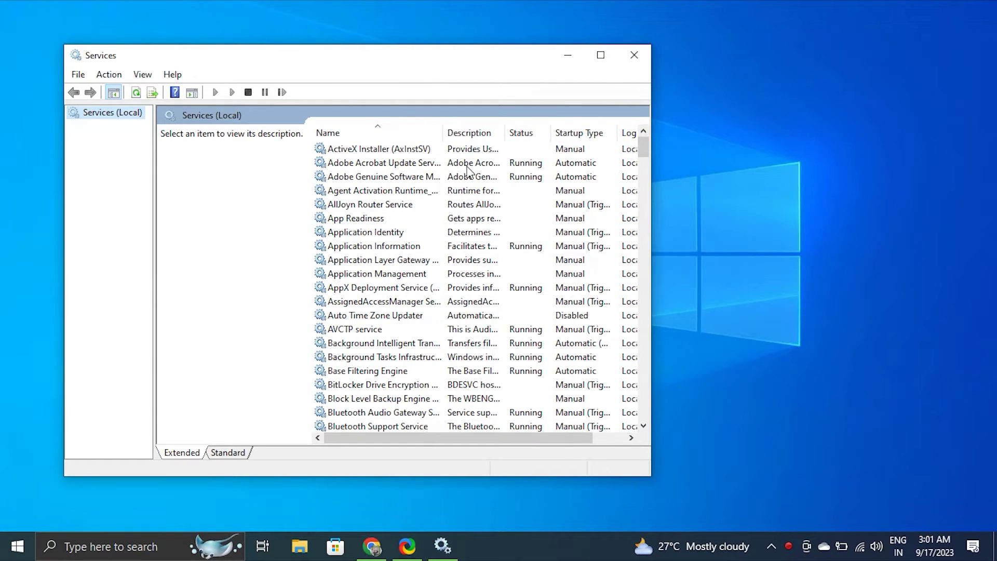
left_click(601, 55)
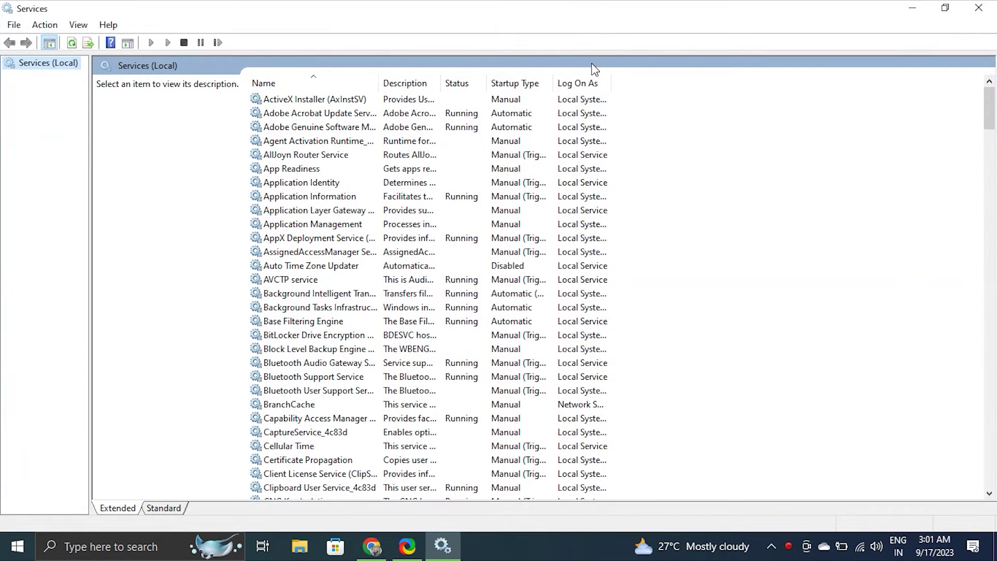
- Open App Readiness properties and check its startup type choices
left_click(298, 169)
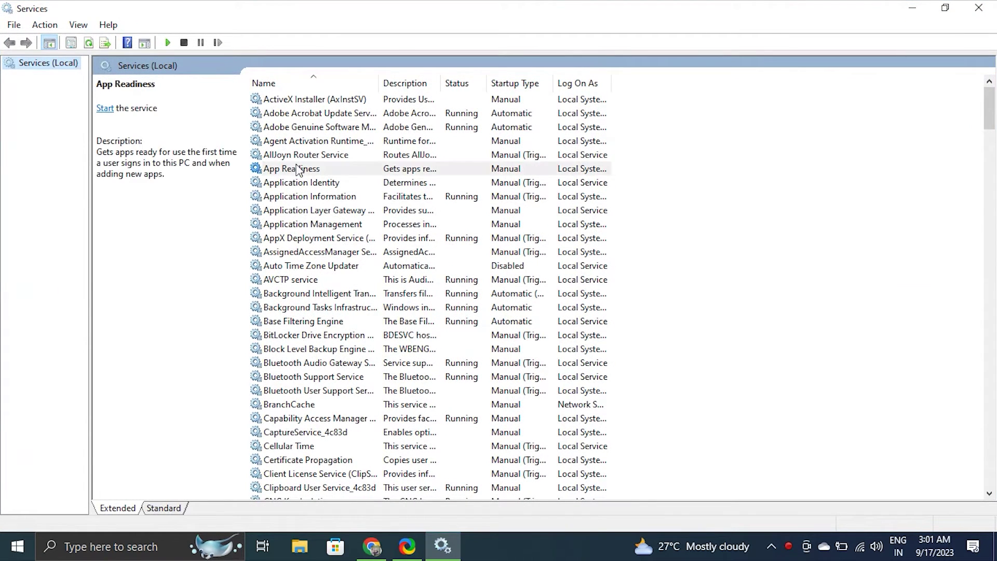
right_click(298, 169)
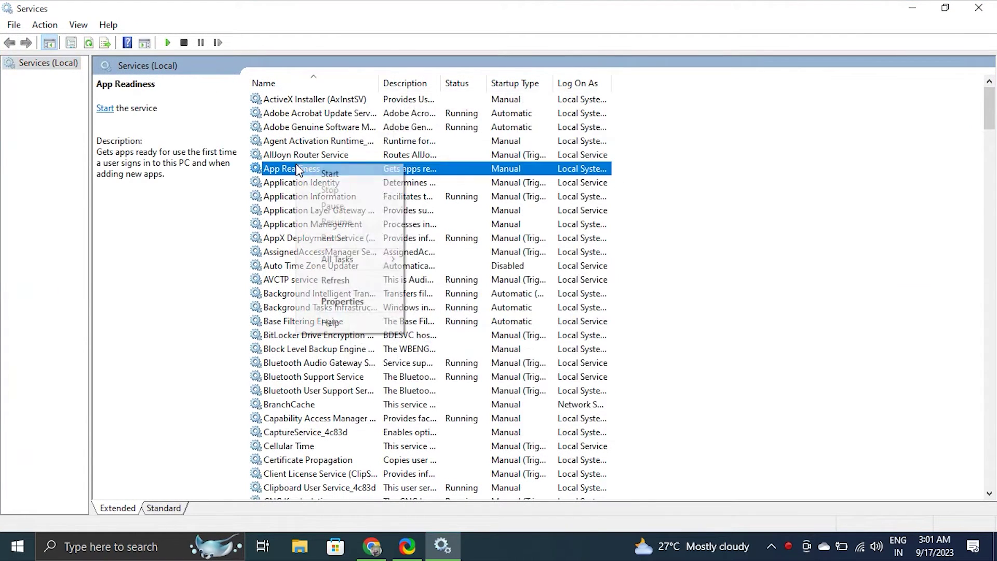
left_click(364, 304)
left_click(453, 257)
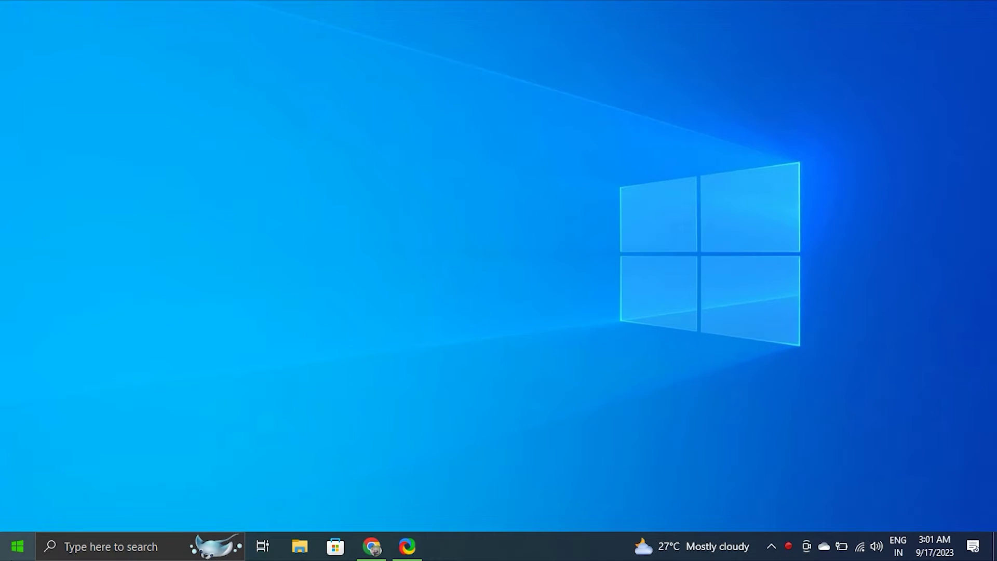
- Launch the Services console through Run with services.msc
right_click(15, 557)
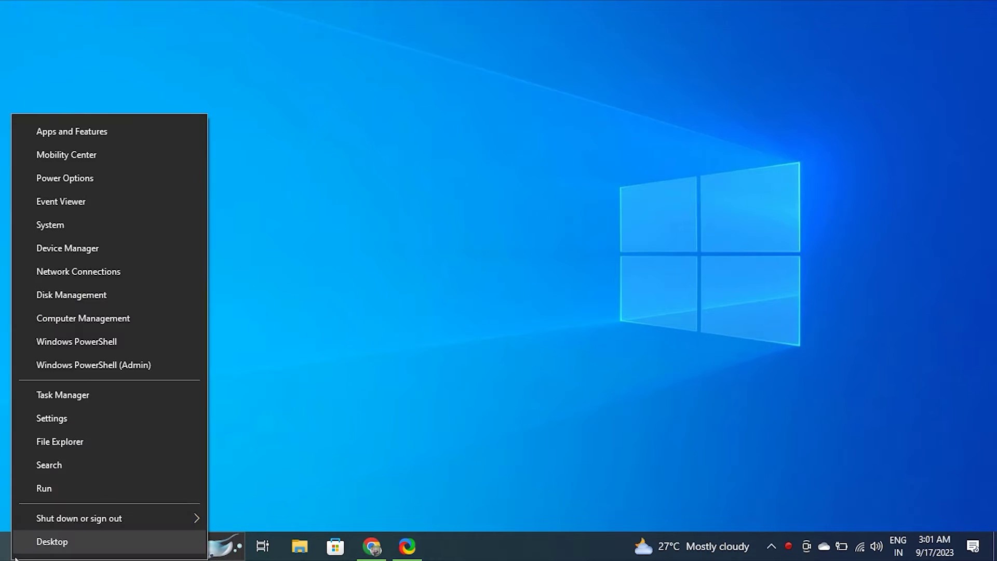
left_click(21, 488)
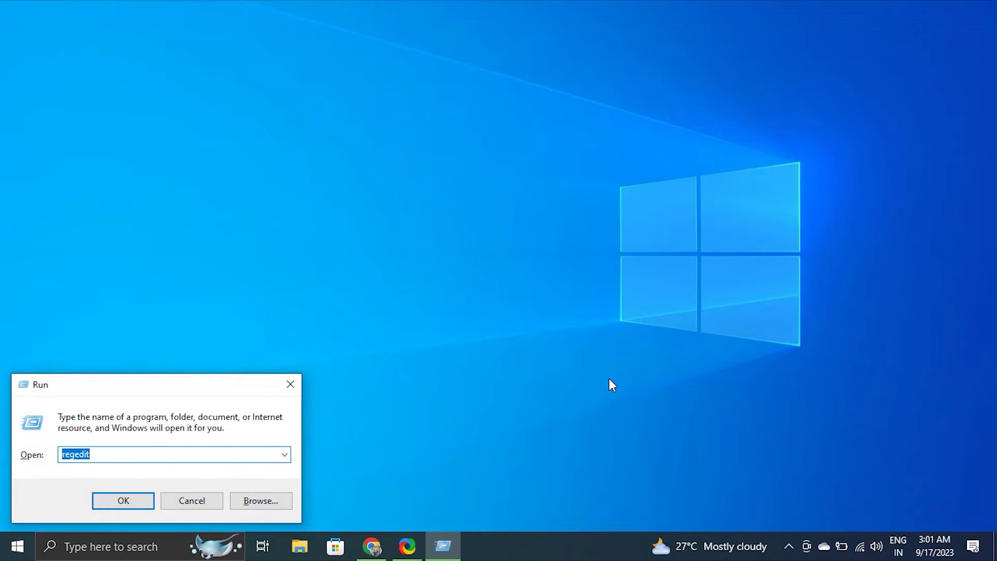
type("H")
key("BackSpace")
type("SER")
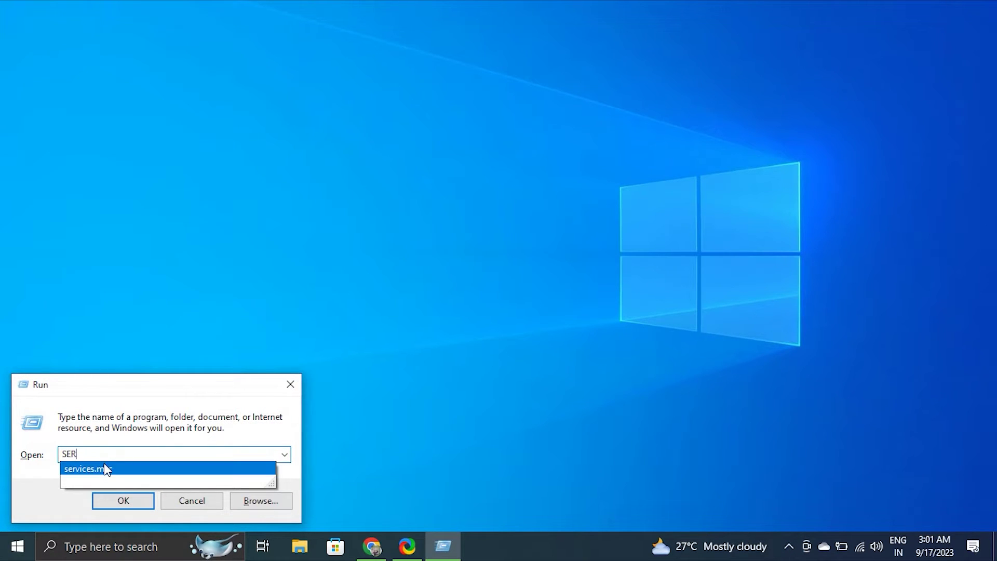
left_click(106, 469)
left_click(113, 497)
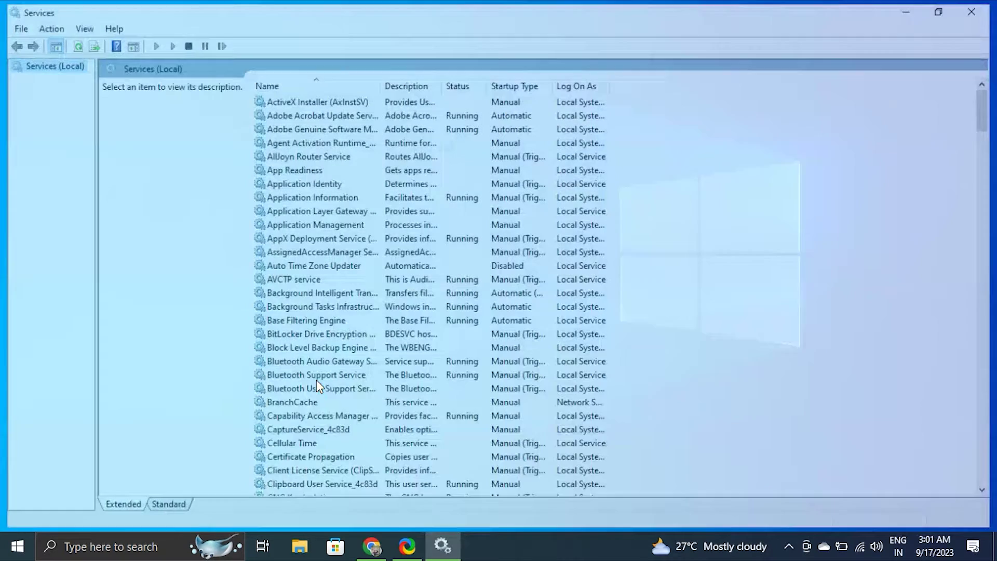
- Inspect AppX Deployment Service's action menu without acting, then close Services
left_click(339, 238)
right_click(338, 238)
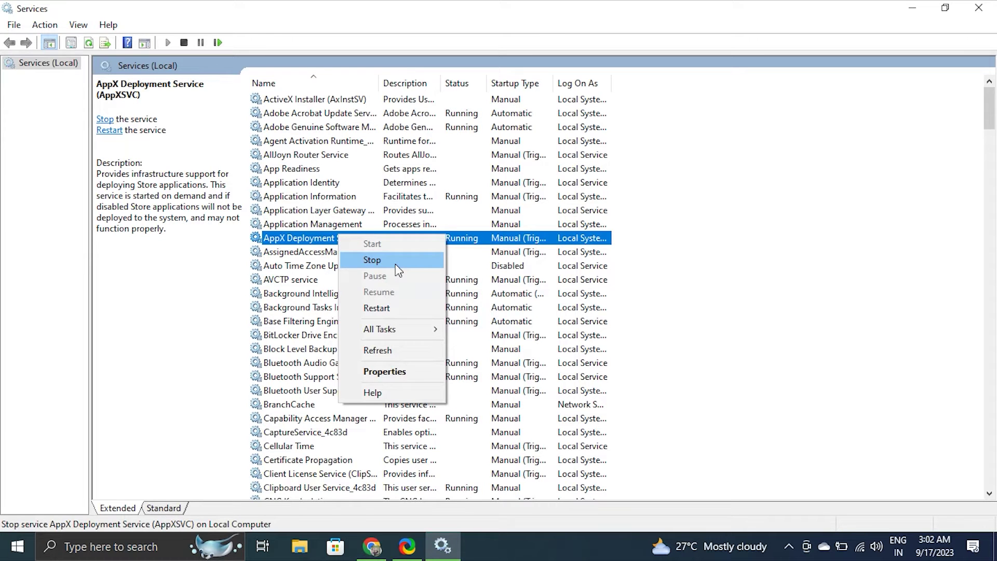
left_click(978, 8)
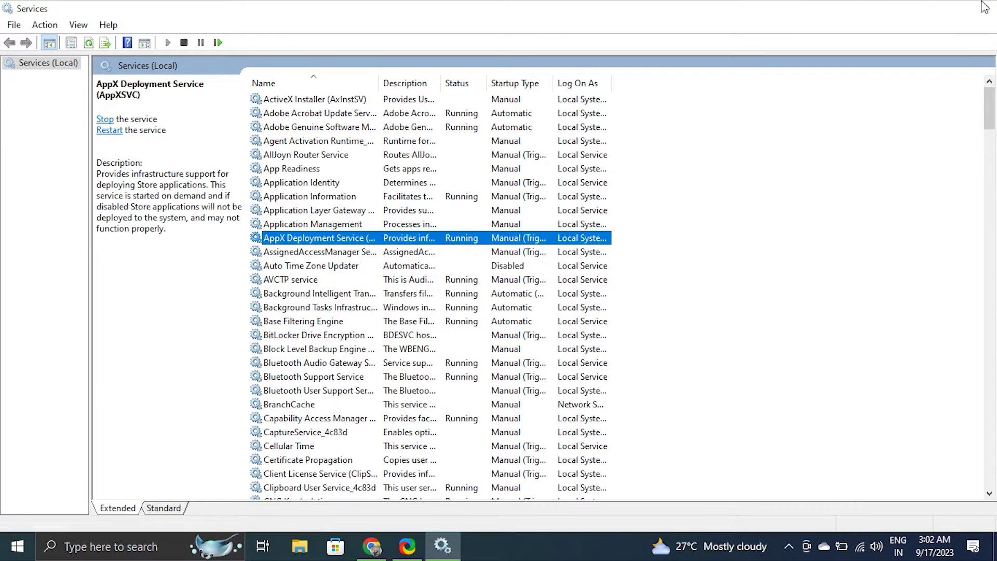
left_click(978, 8)
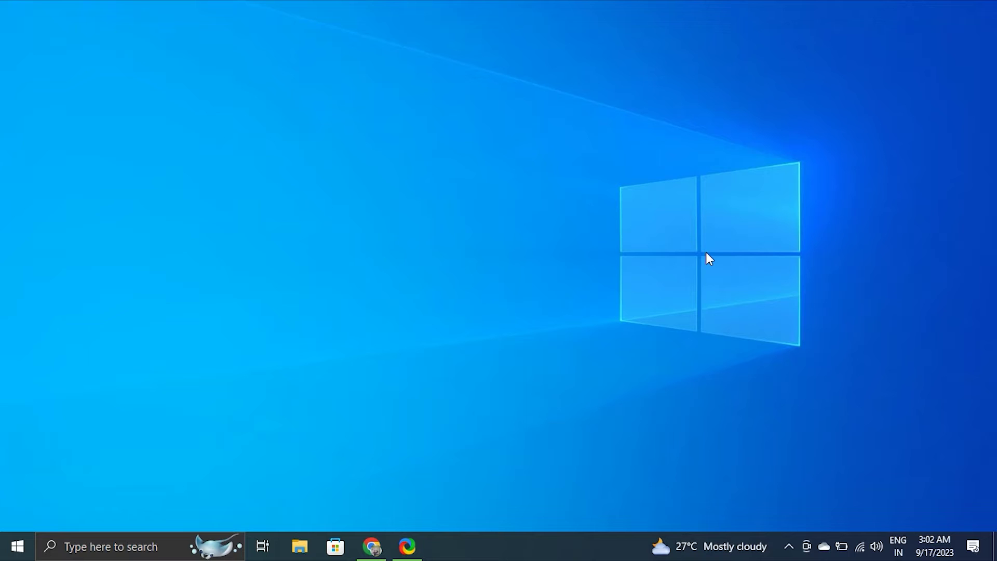
- Launch Registry Editor via Run with regedit
left_click(789, 547)
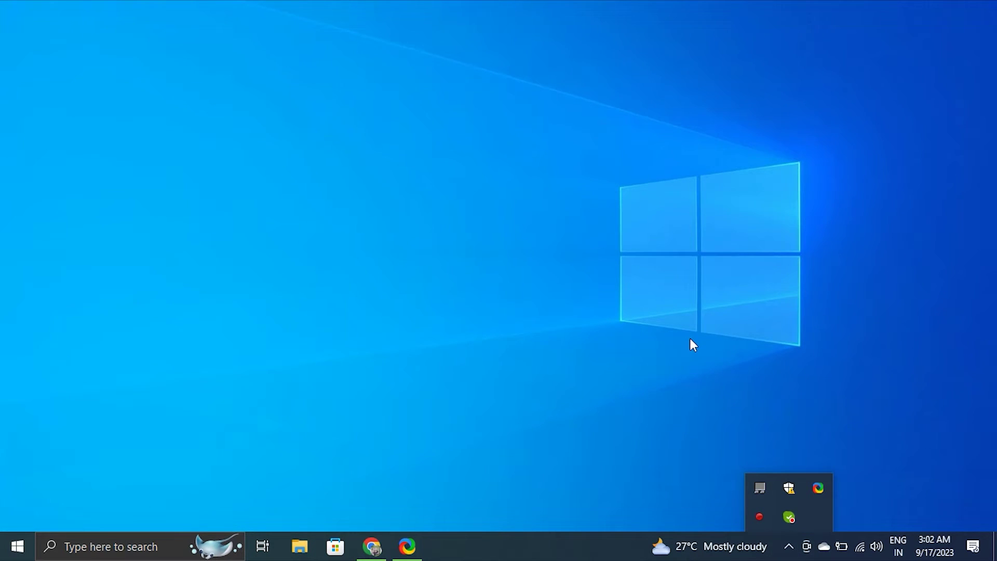
left_click(791, 546)
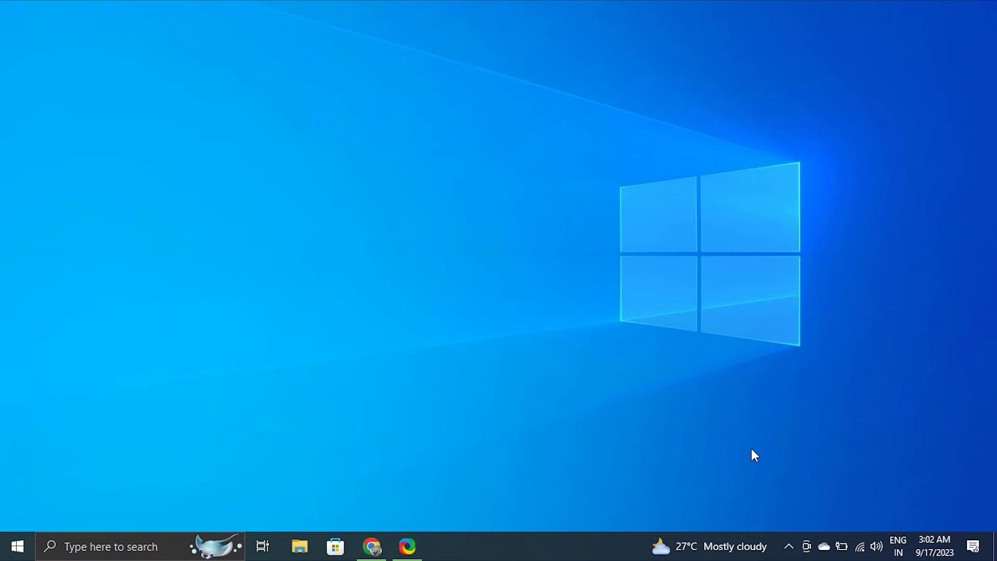
key("super+r")
type("REG")
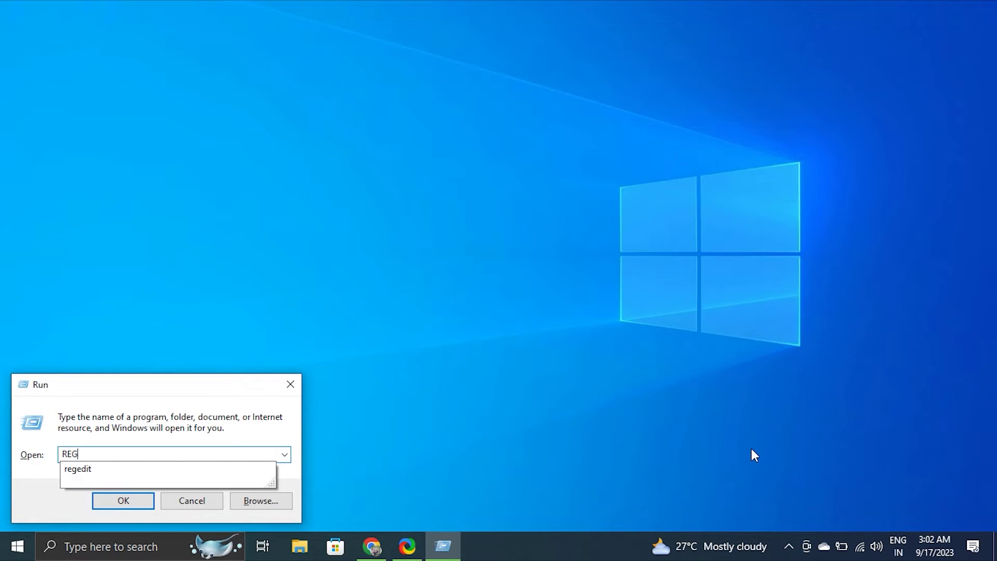
left_click(76, 470)
- Navigate to HKLM\SYSTEM\CurrentControlSet\Services via the address bar
left_click_drag(322, 40, 51, 41)
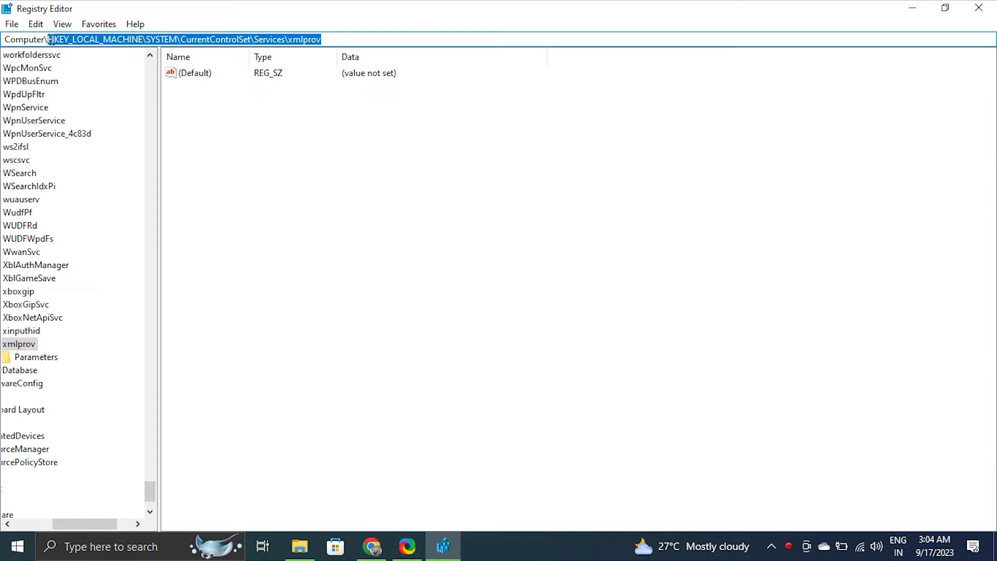
type("HKEY_LOCAL_MACHINE\\SYSTEM\\CurrentControlSet\\Services")
key("Return")
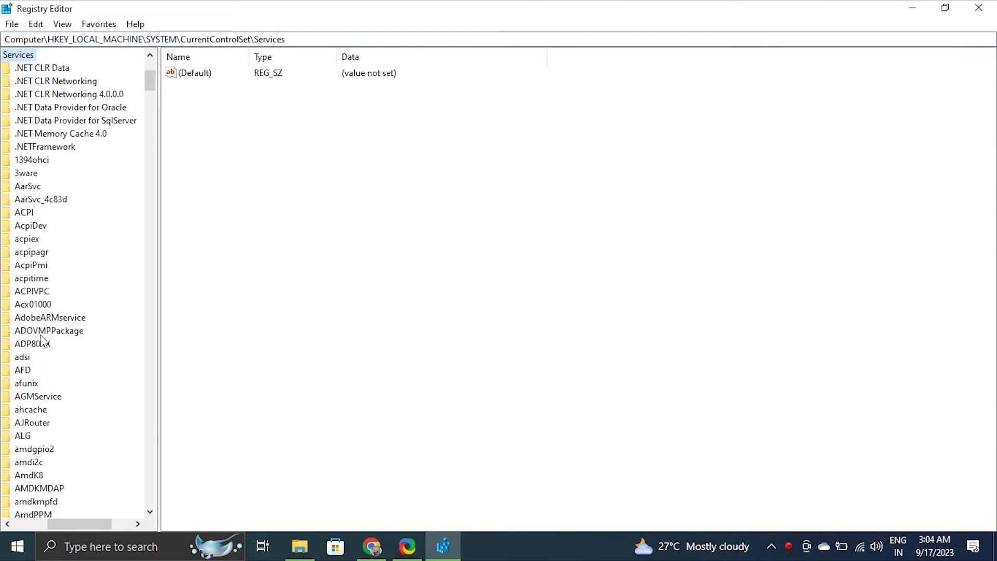
scroll(42, 340, "down", 12)
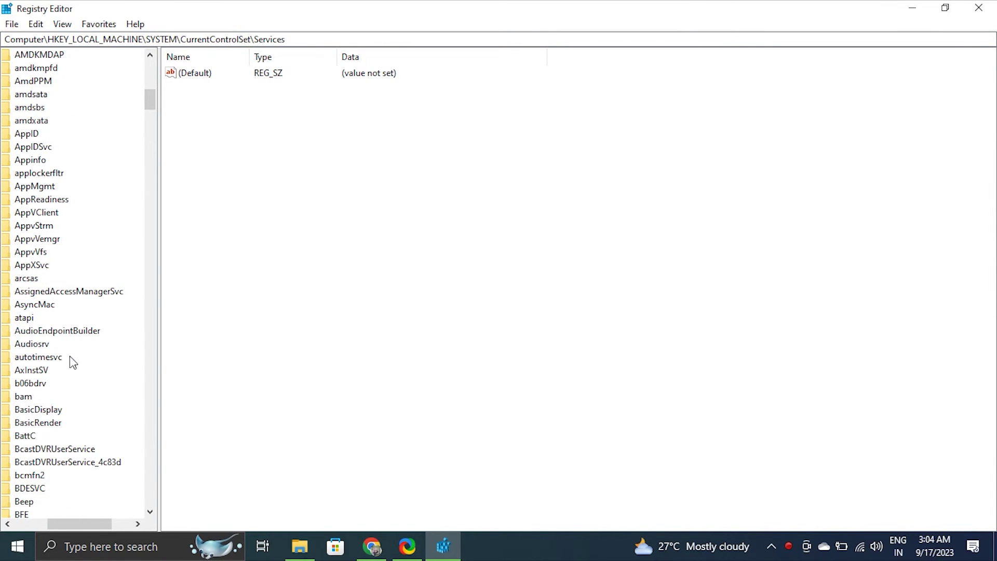
scroll(71, 411, "down", 7)
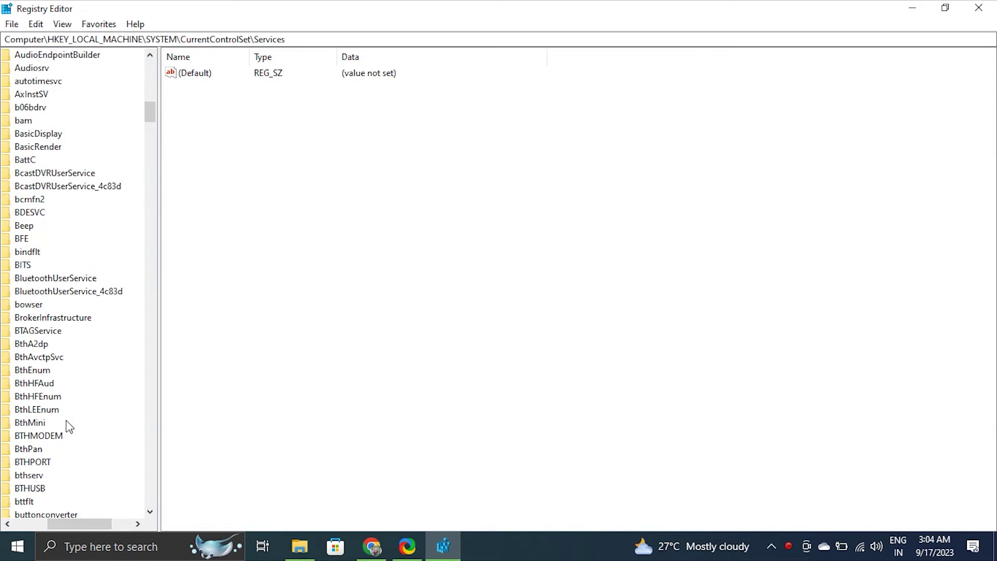
scroll(66, 420, "down", 2)
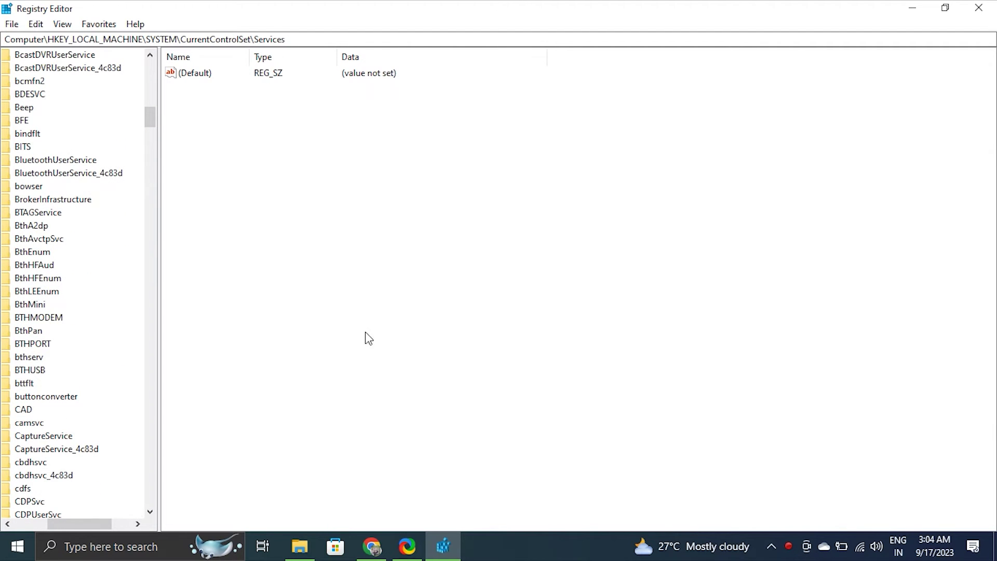
- Create a new key named bdredline under Services
right_click(381, 264)
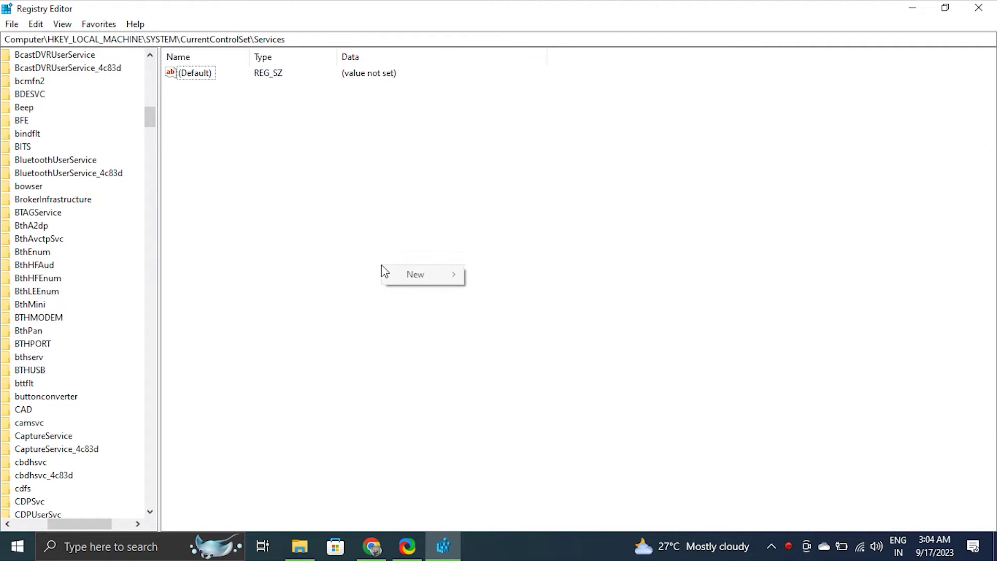
mouse_move(418, 276)
left_click(494, 281)
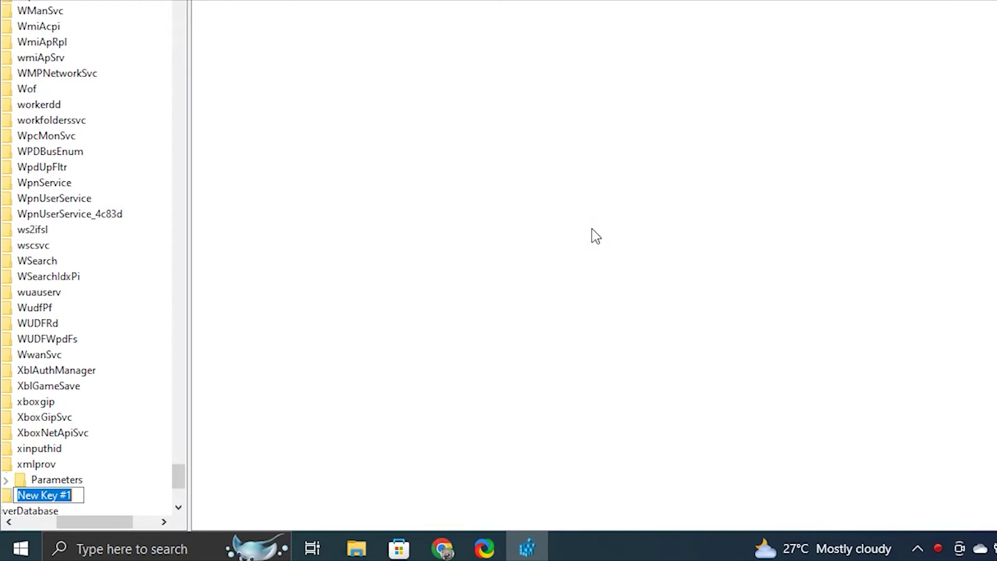
type("bdredline")
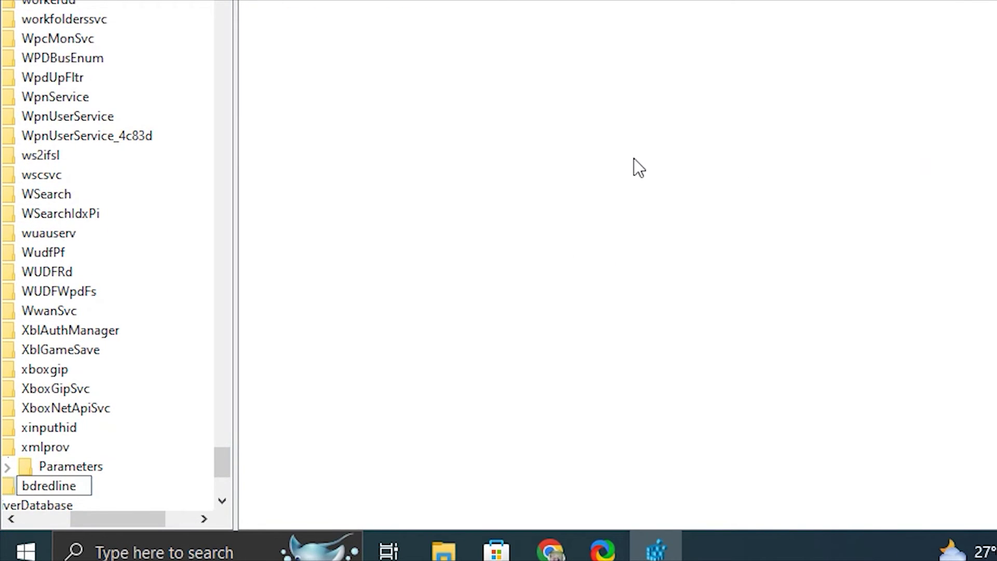
key("Return")
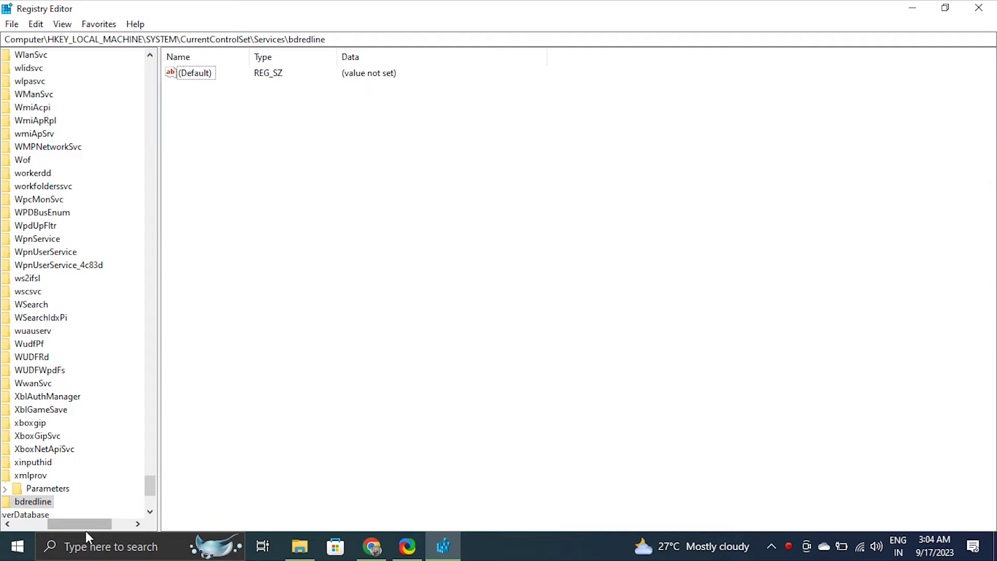
- Create a DWORD (32-bit) value named DelayedAutoStart in the bdredline key
right_click(401, 308)
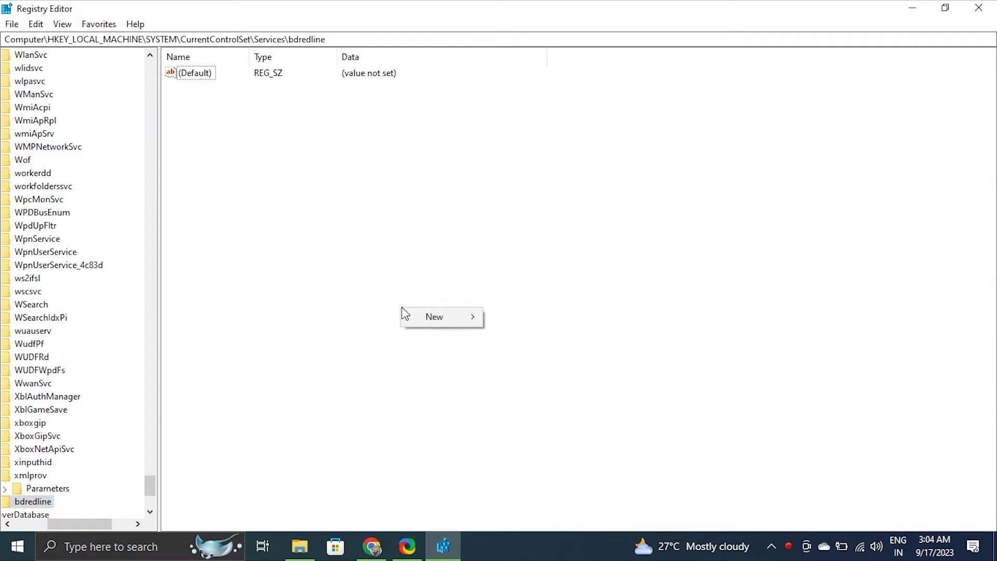
mouse_move(433, 316)
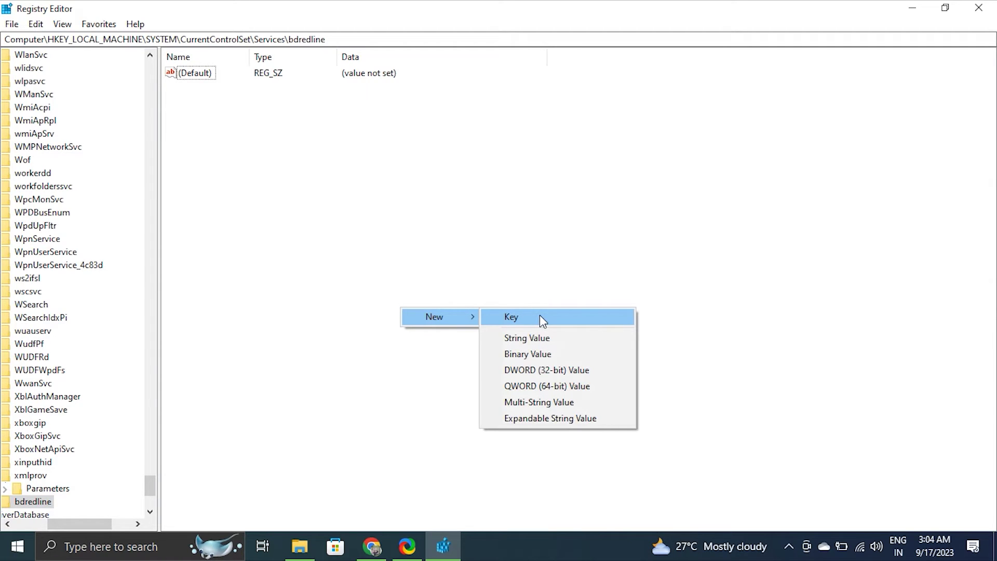
left_click(540, 369)
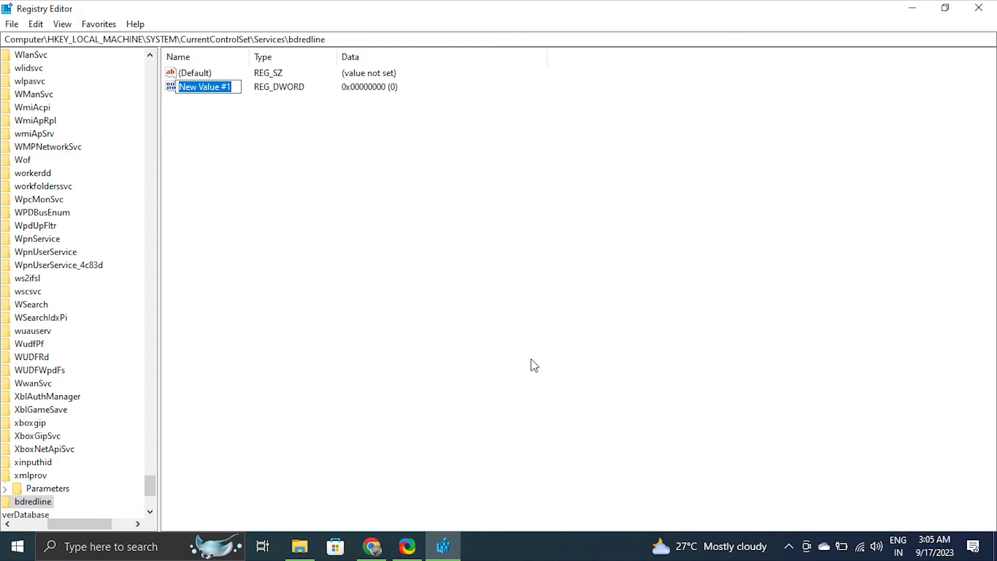
type("D")
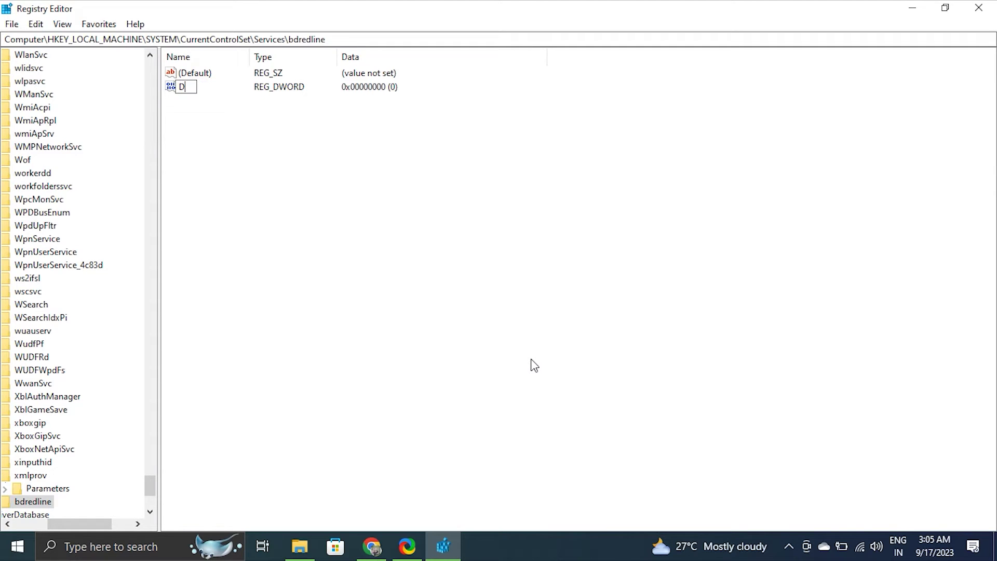
type("elayedAutoStart")
key("Return")
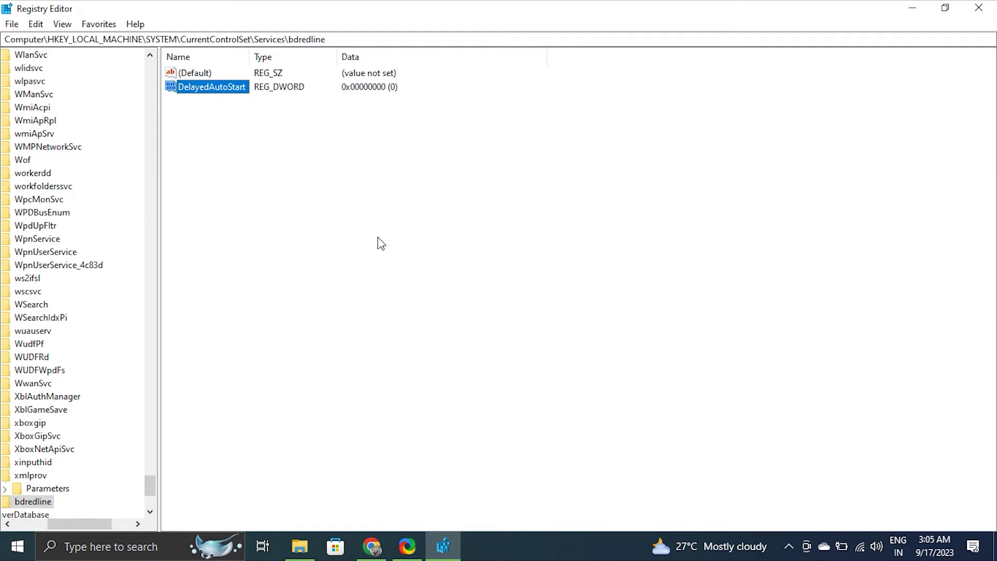
right_click(206, 87)
- Enter 4 as DelayedAutoStart's data, then dismiss the edit without applying it
left_click(216, 94)
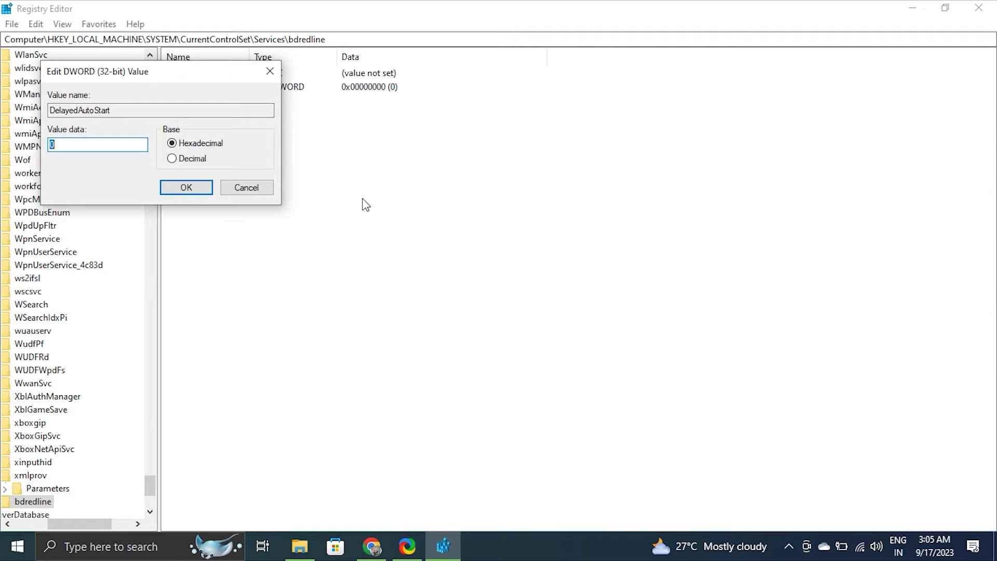
key("BackSpace")
type("3")
key("BackSpace")
type("4")
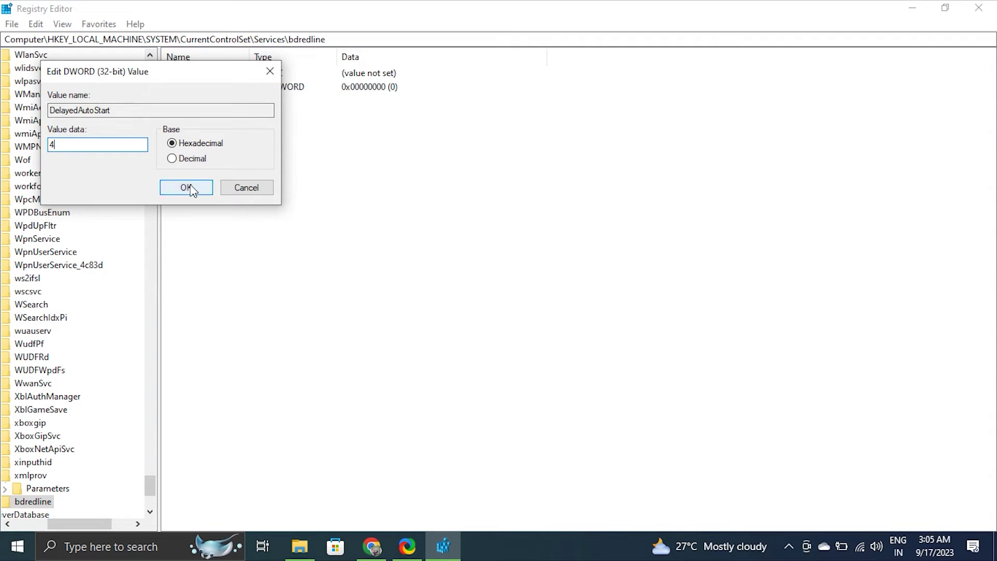
left_click(270, 71)
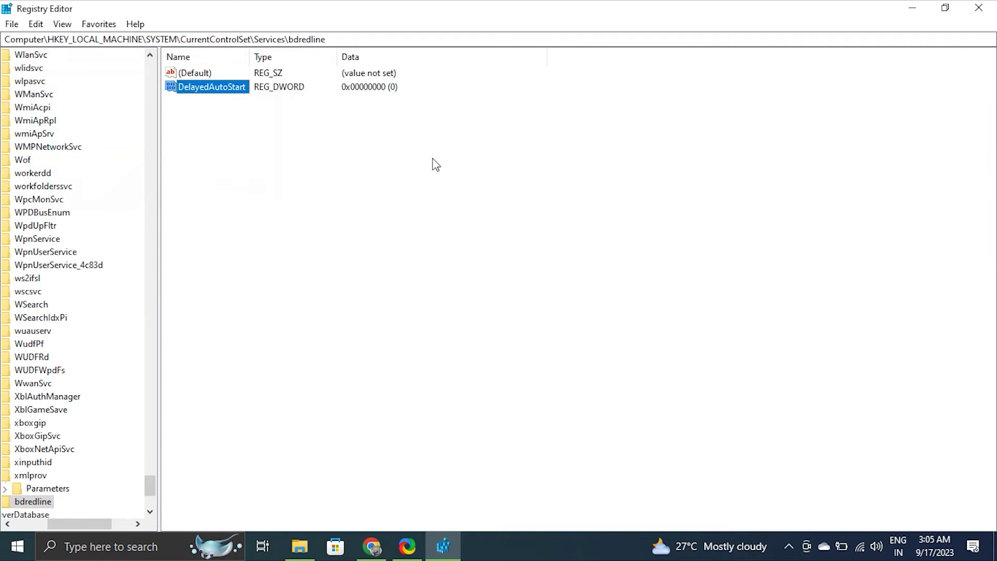
- Delete the DelayedAutoStart value and confirm the deletion
right_click(222, 93)
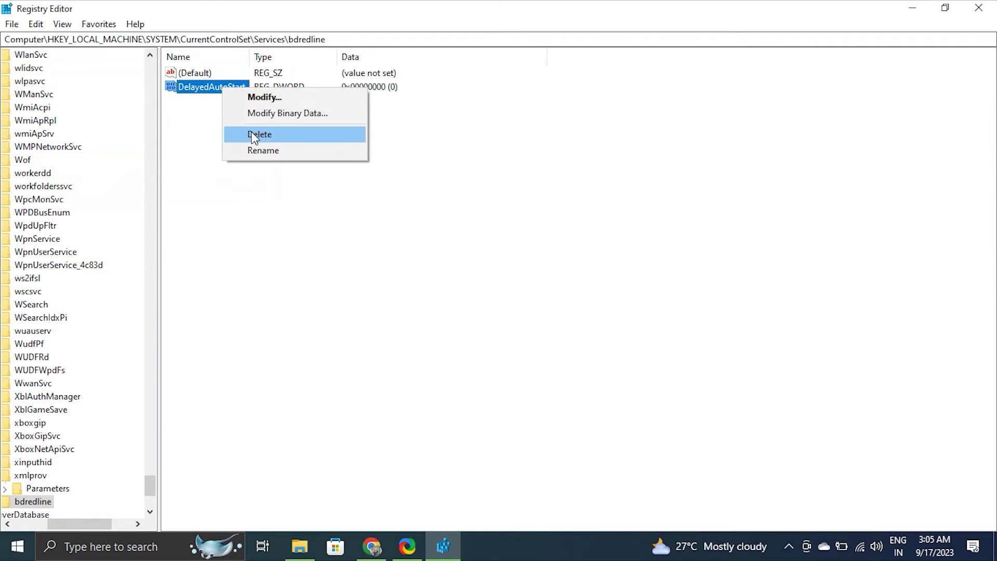
left_click(251, 132)
left_click(608, 273)
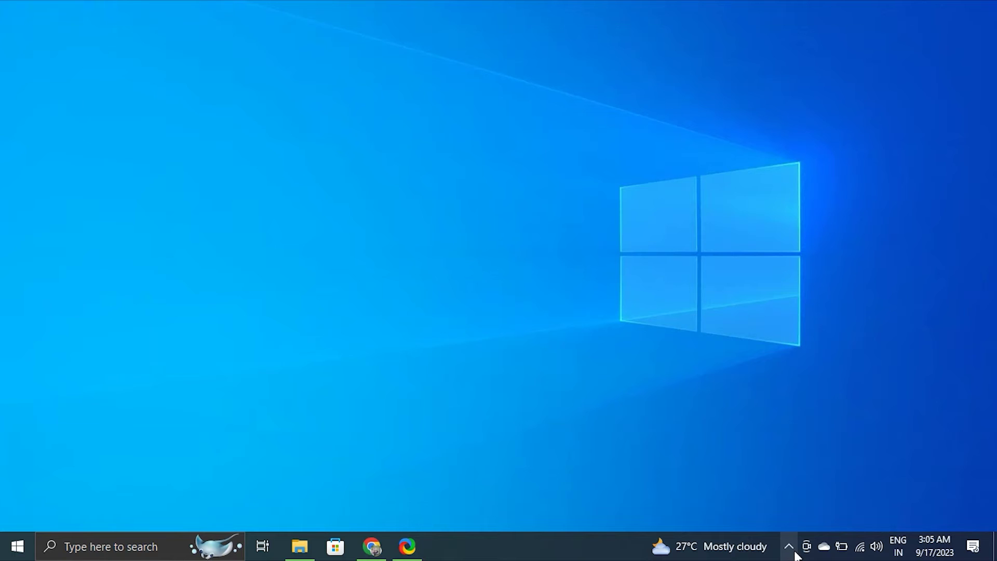
- Paste Start-Service -Name "ServiceName" into an administrator Command Prompt
left_click(790, 548)
left_click(794, 553)
left_click(171, 540)
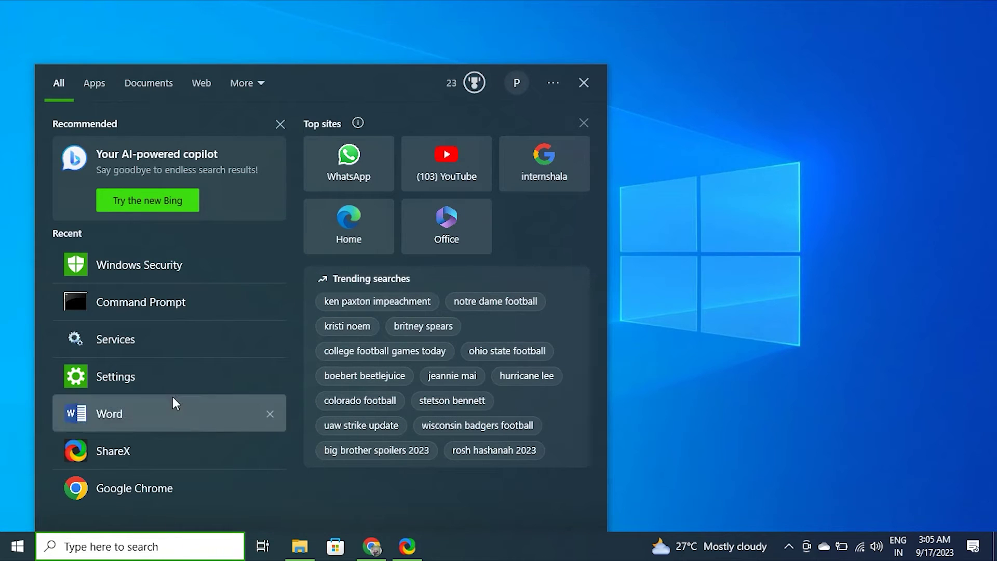
right_click(184, 301)
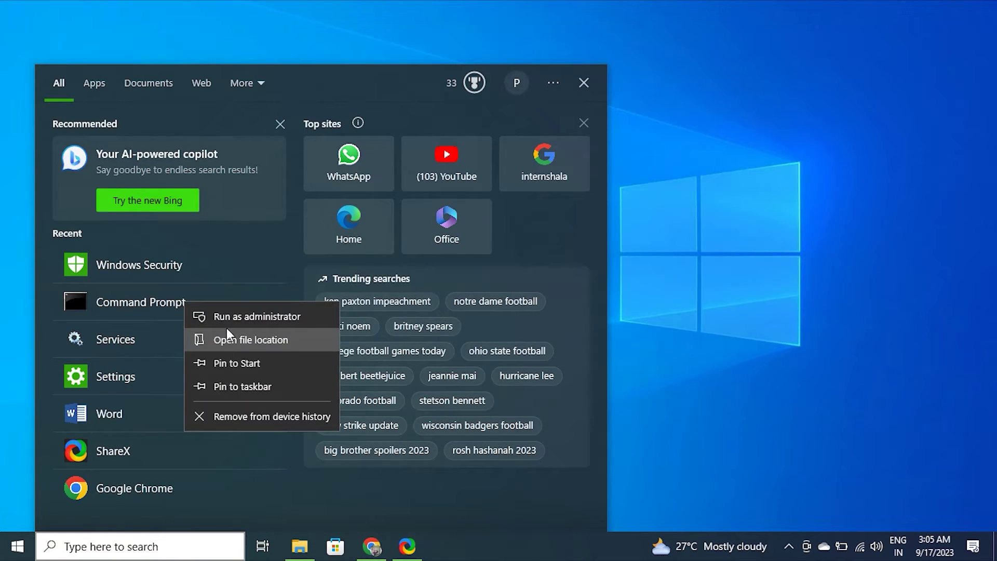
left_click(227, 320)
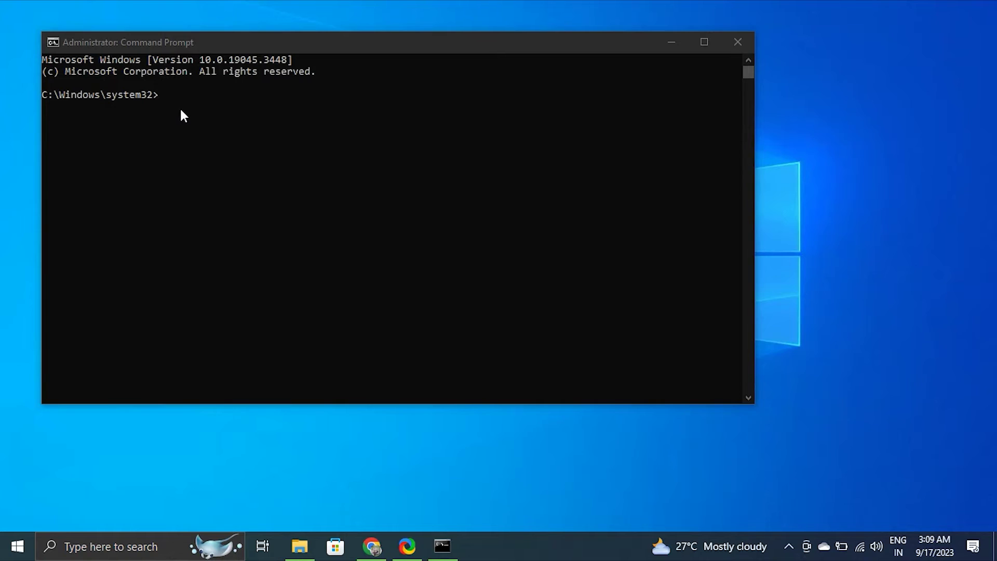
left_click(184, 108)
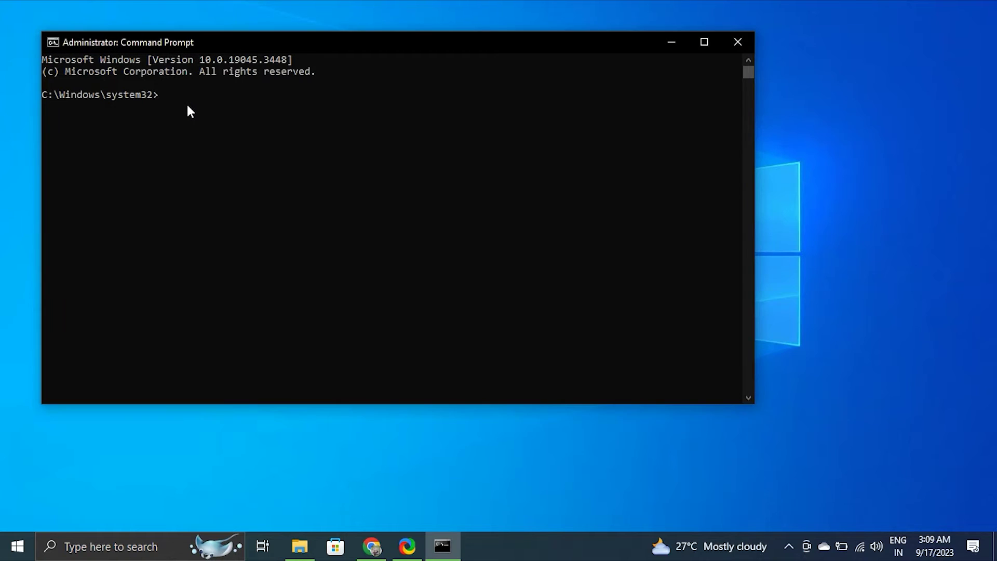
type("Stop-Service -Name \"ServiceName\"")
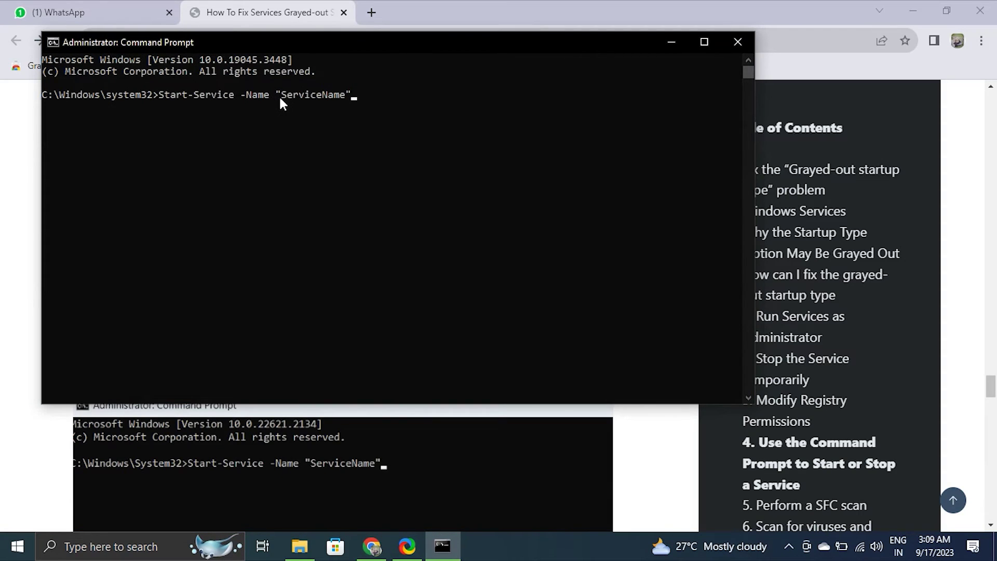
left_click_drag(294, 95, 351, 107)
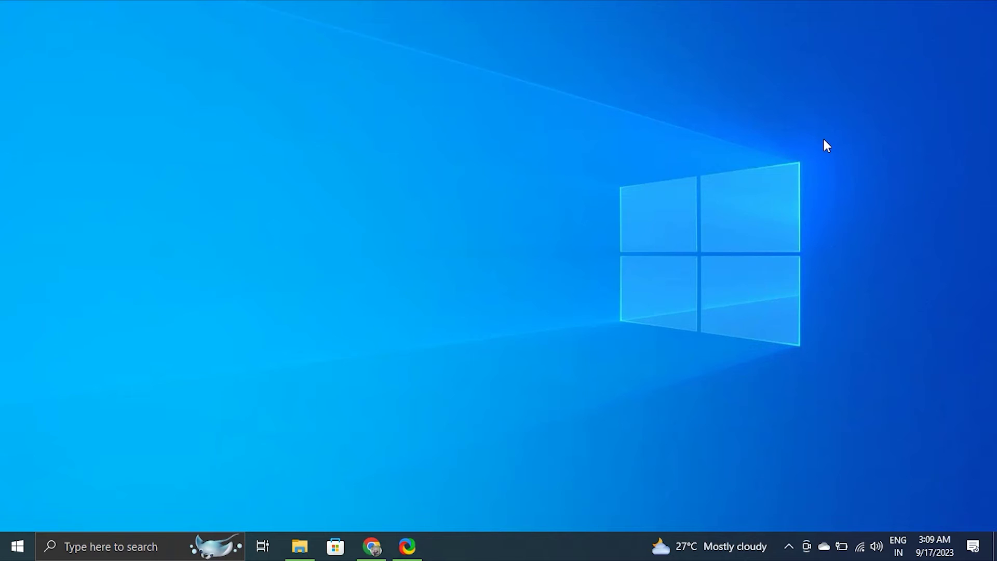
- Run sfc /scannow in a Command Prompt launched as administrator
left_click(104, 546)
type("COM")
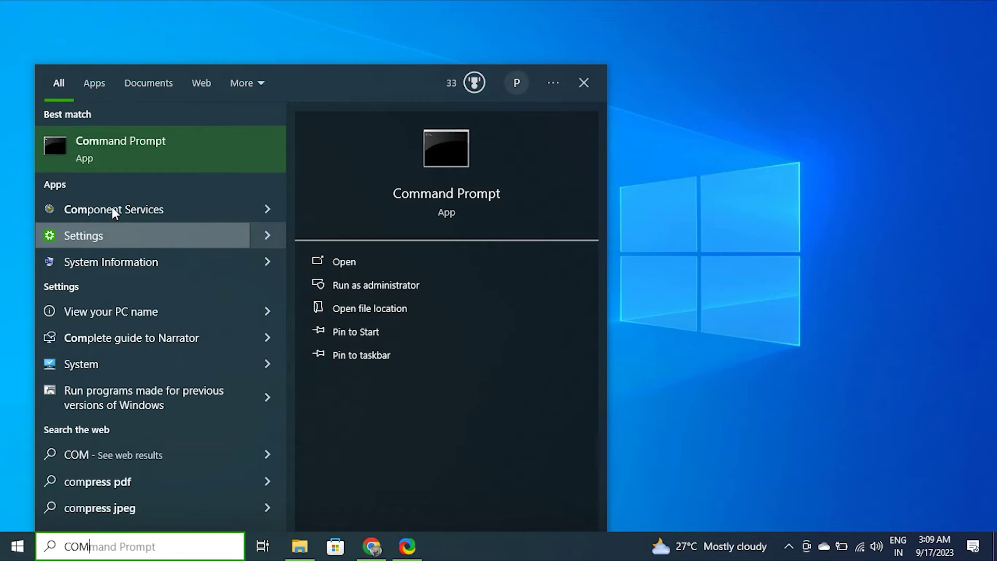
right_click(126, 154)
left_click(222, 169)
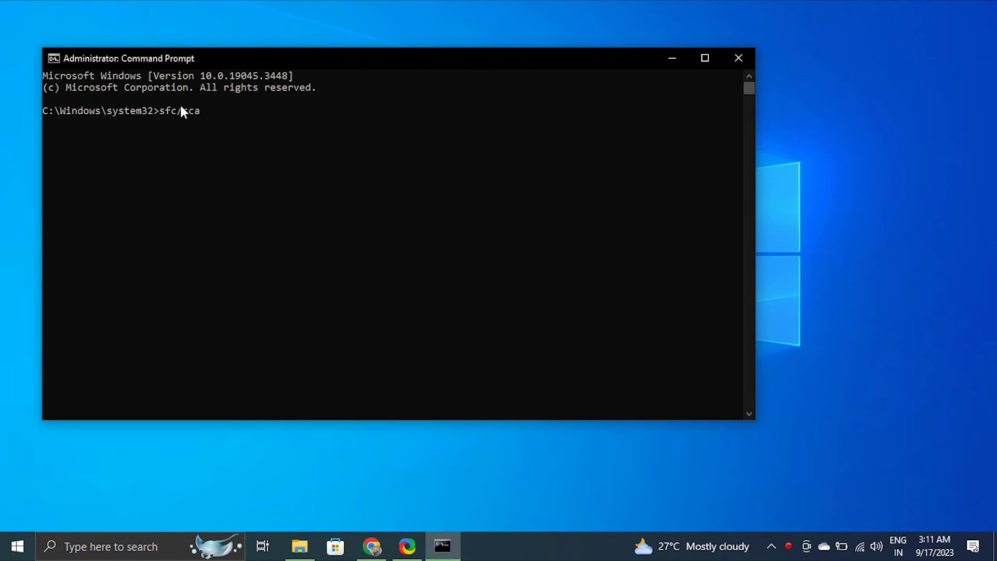
type("nnow")
key("Return")
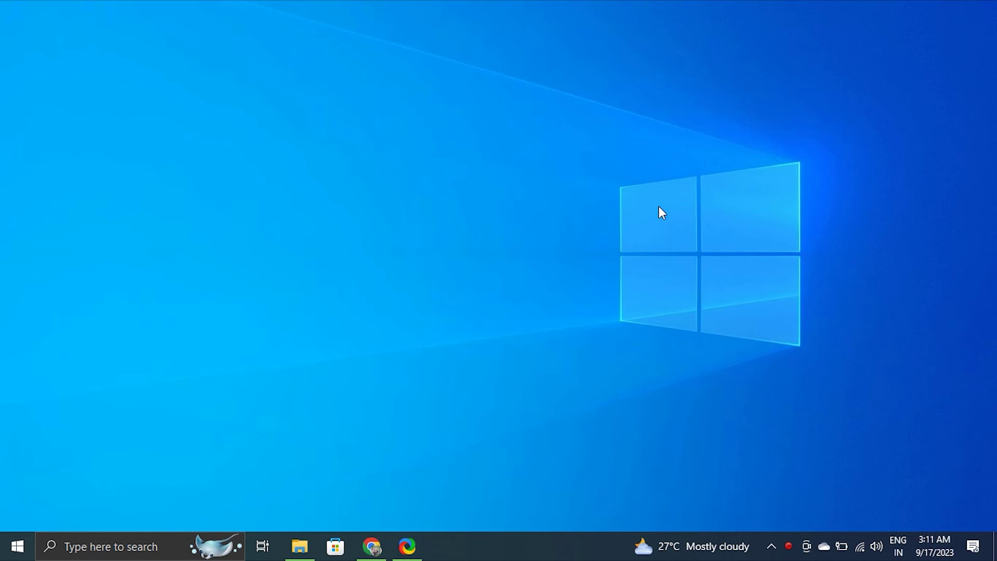
- Open Windows Security to Virus & threat protection, start a quick scan, then cancel it
left_click(175, 536)
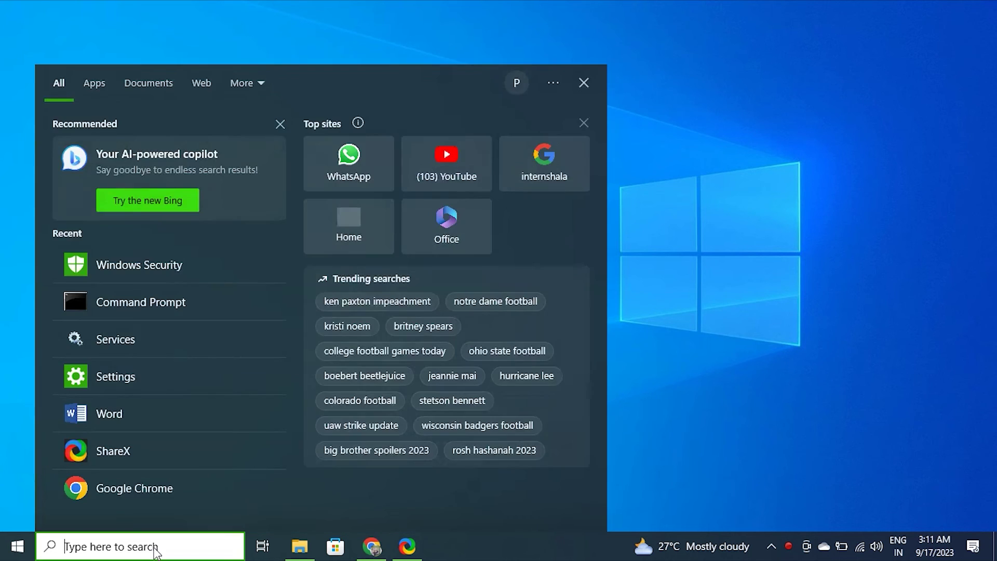
type("windowa")
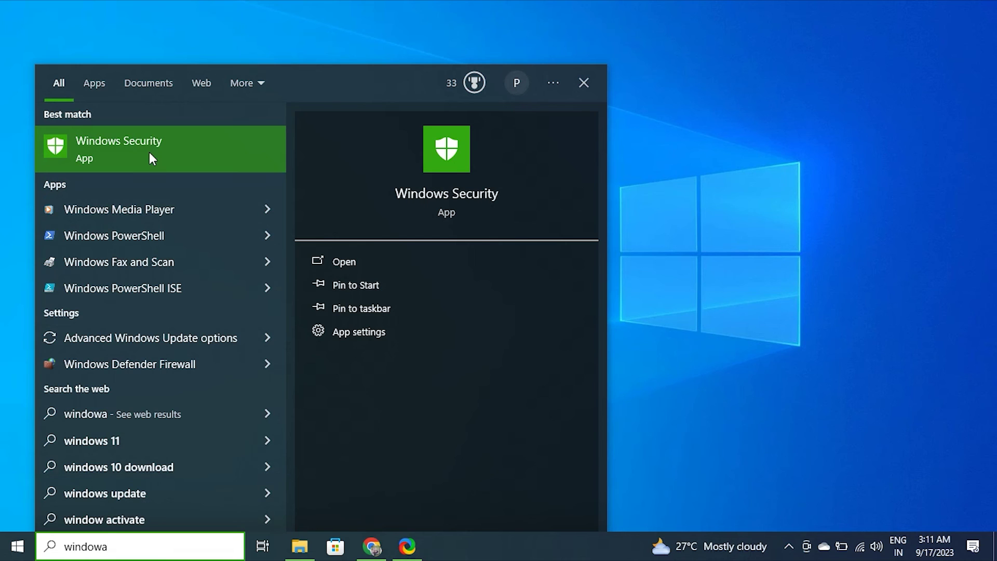
left_click(131, 156)
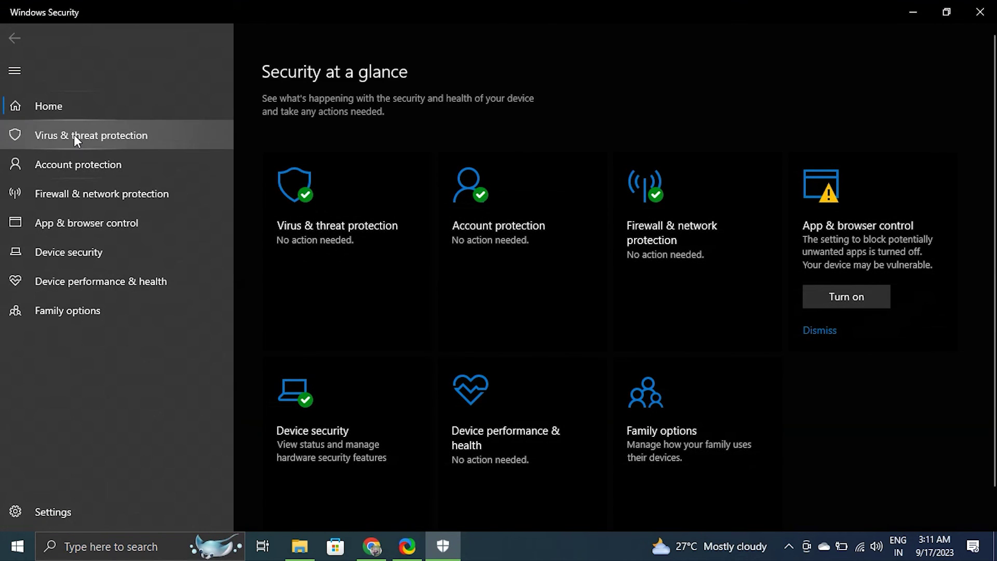
left_click(74, 136)
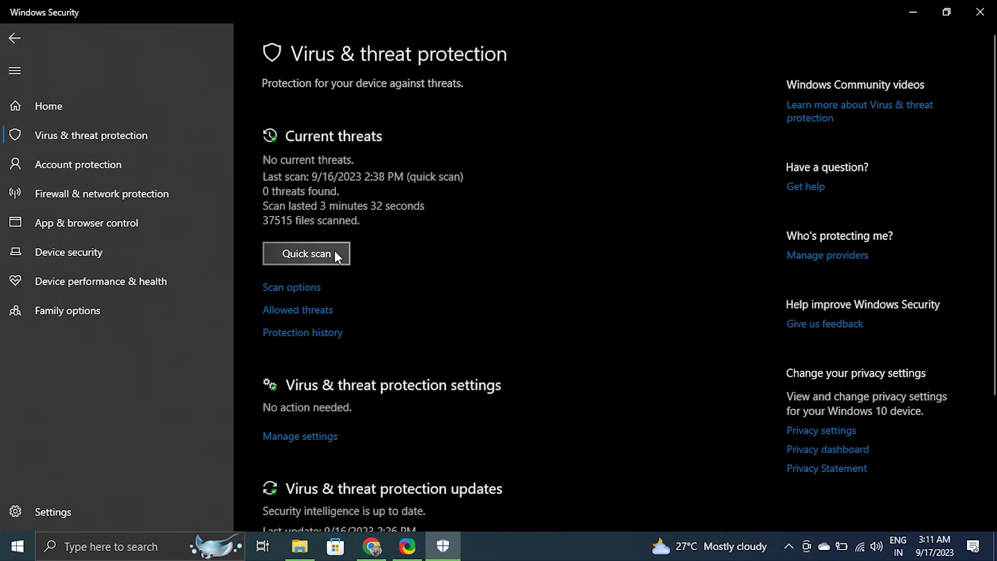
left_click(336, 254)
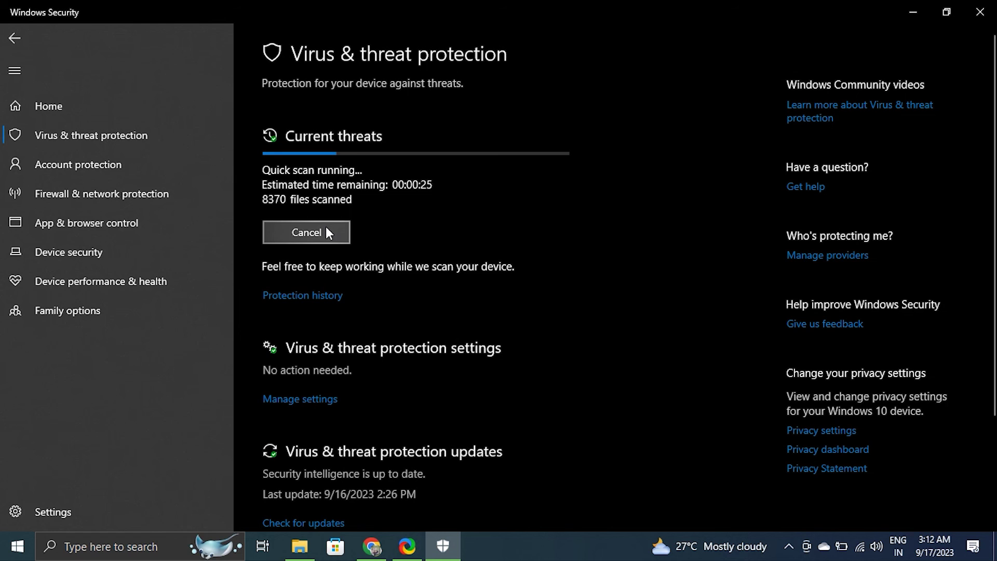
left_click(326, 228)
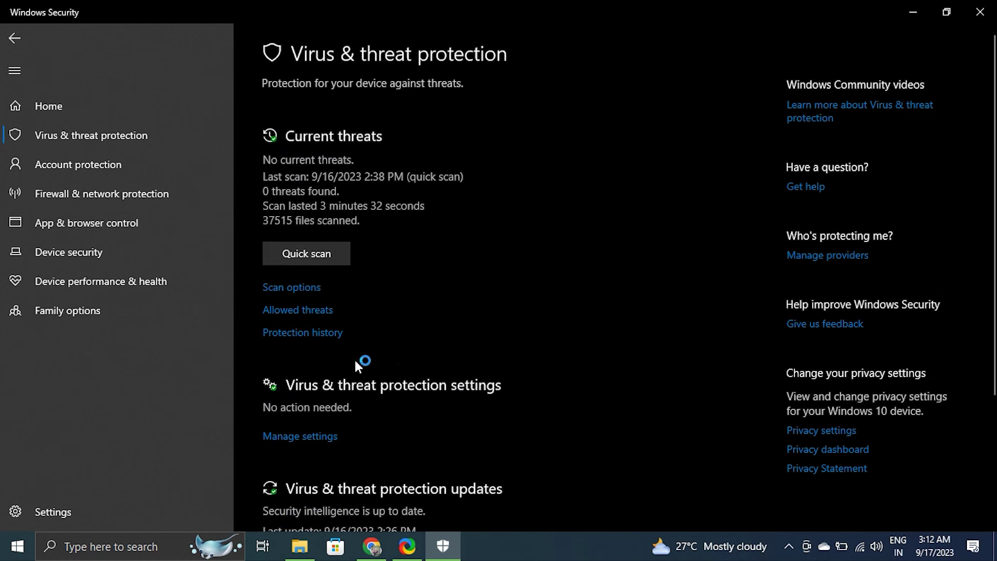
- Select Full scan in Scan options without running it, go back, and close Windows Security
left_click(307, 287)
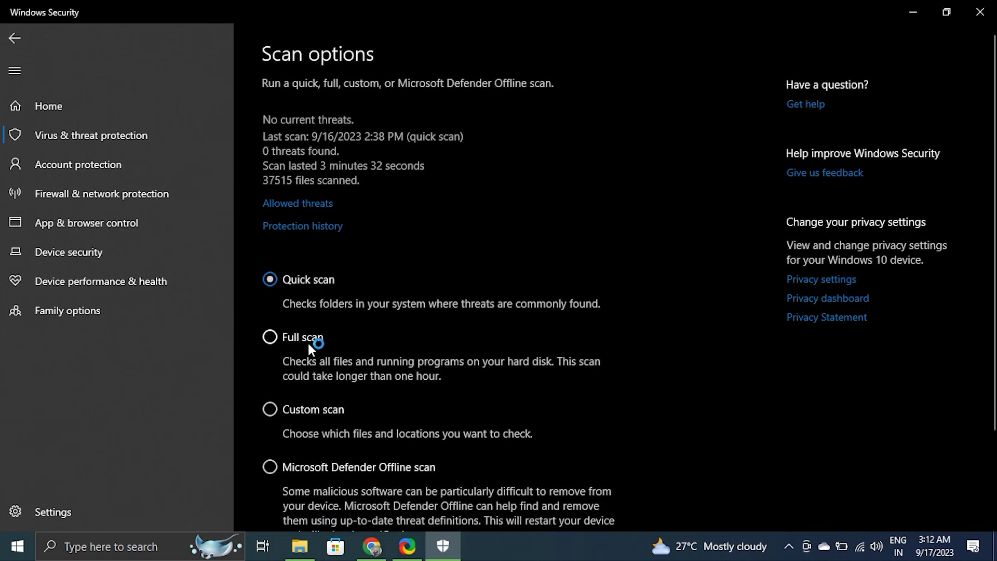
left_click(310, 345)
scroll(307, 344, "down", 3)
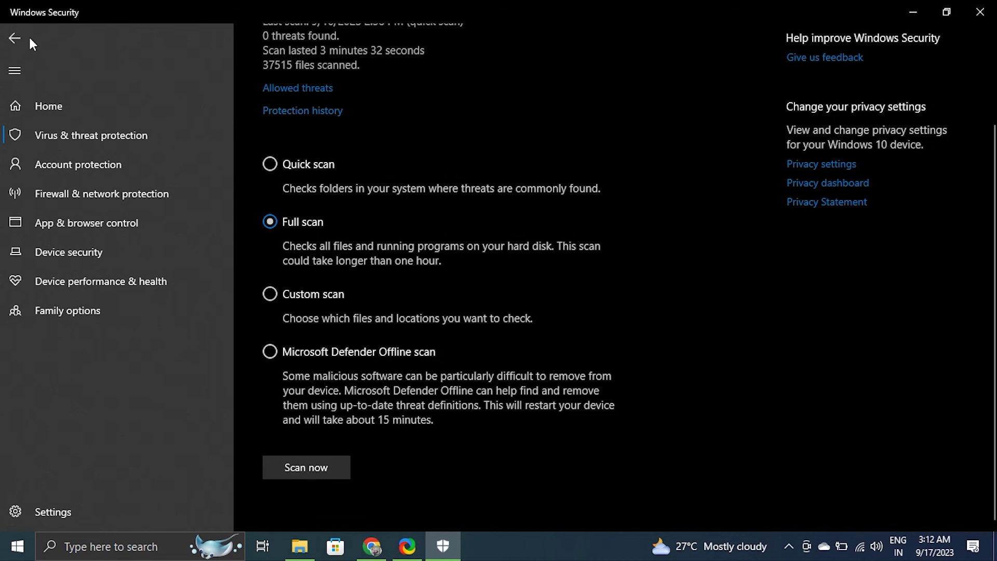
left_click(15, 38)
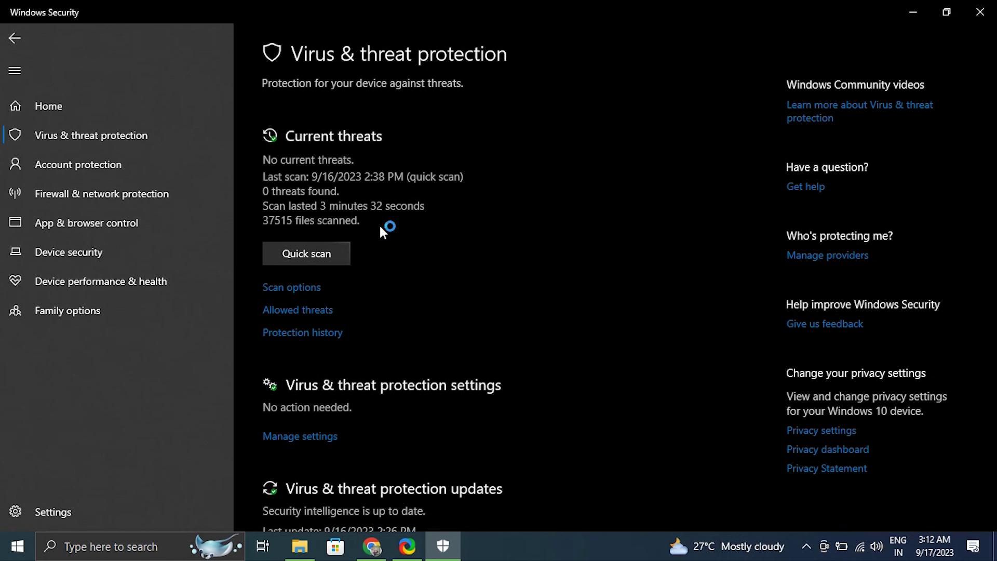
left_click(980, 11)
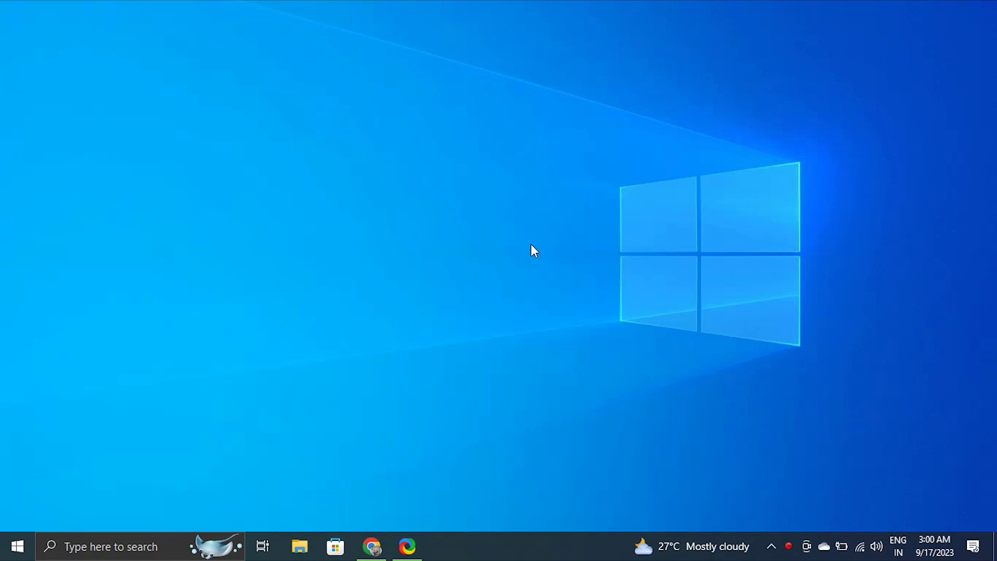